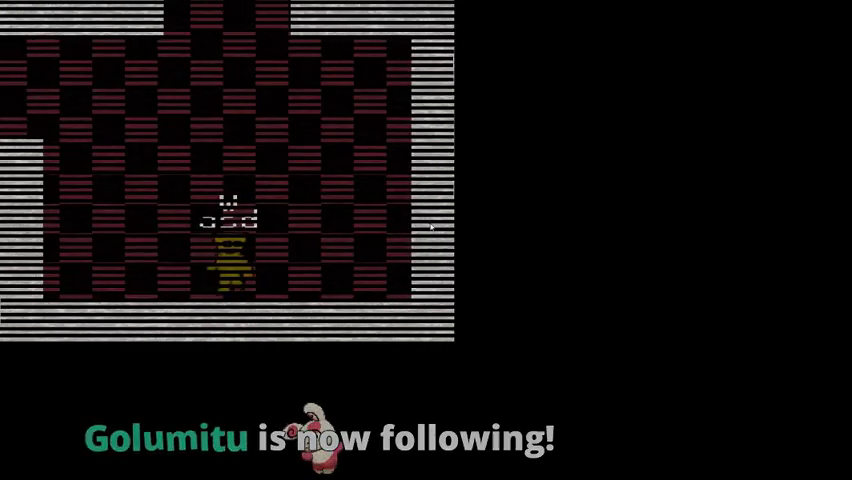
key(w)
key(a)
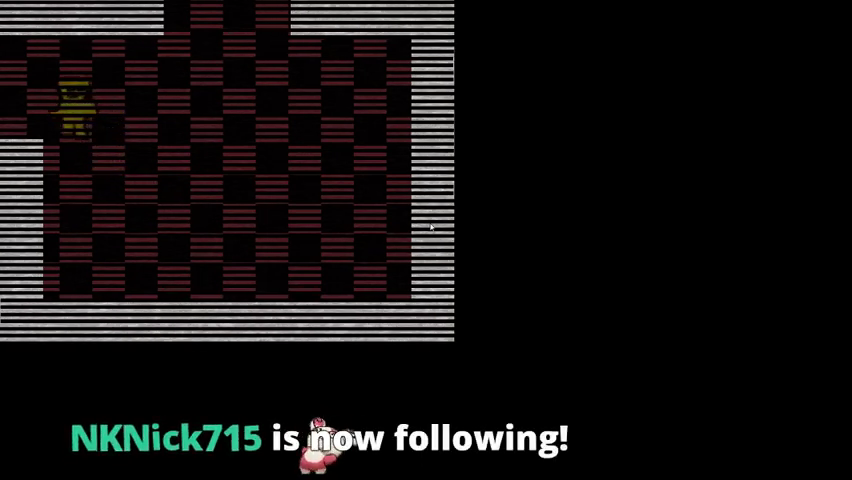
key(w)
key(a)
key(a)
key(a)
key(a)
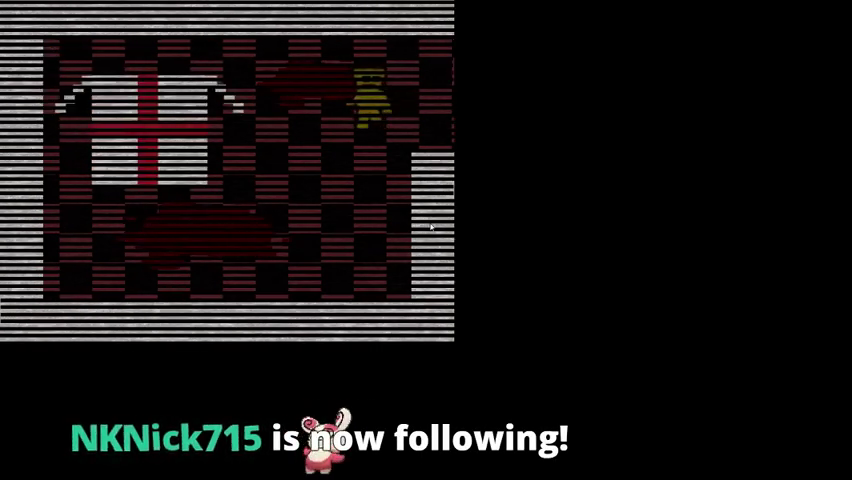
key(s)
key(a)
key(s)
key(a)
key(a)
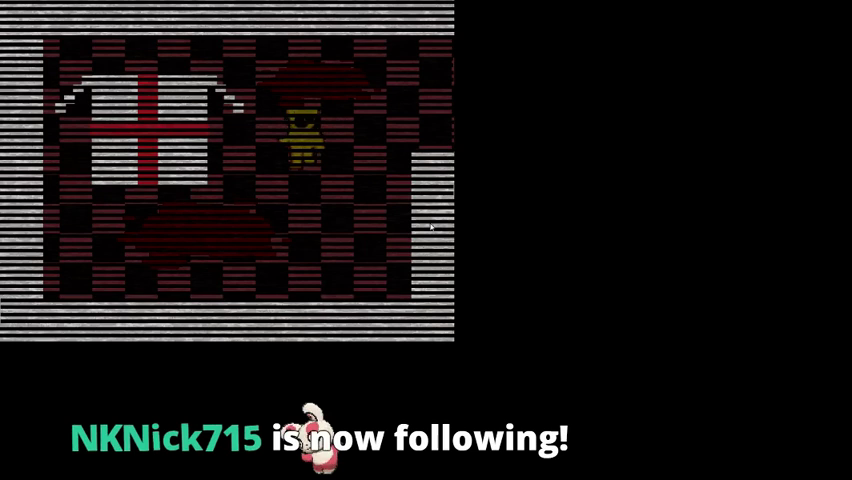